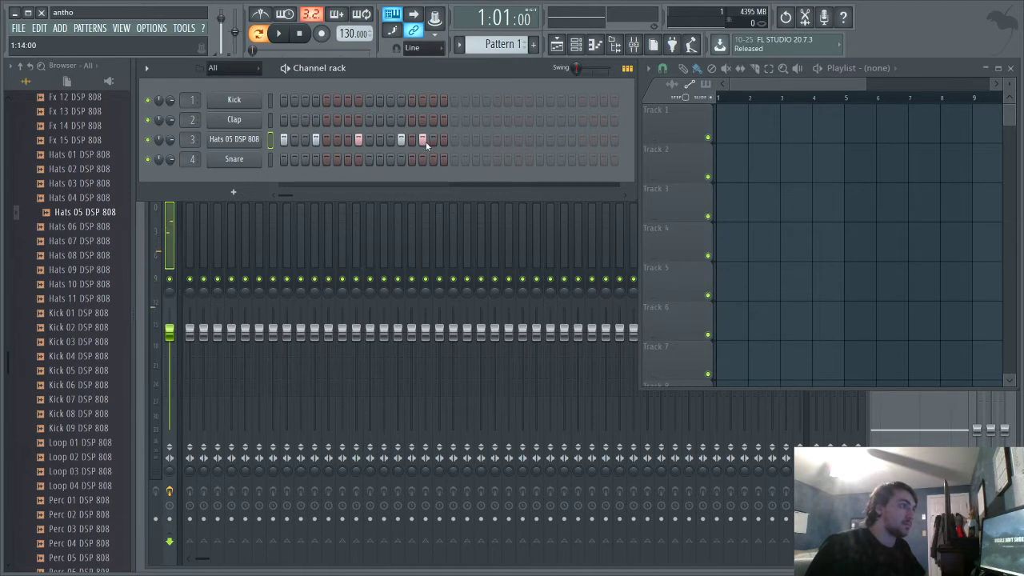
# Step: Load the Snare 04 DSP 808 sample onto the Snare channel and place a hit on step 9
pyautogui.click(62, 282)
pyautogui.scroll(-8, 69, 293)
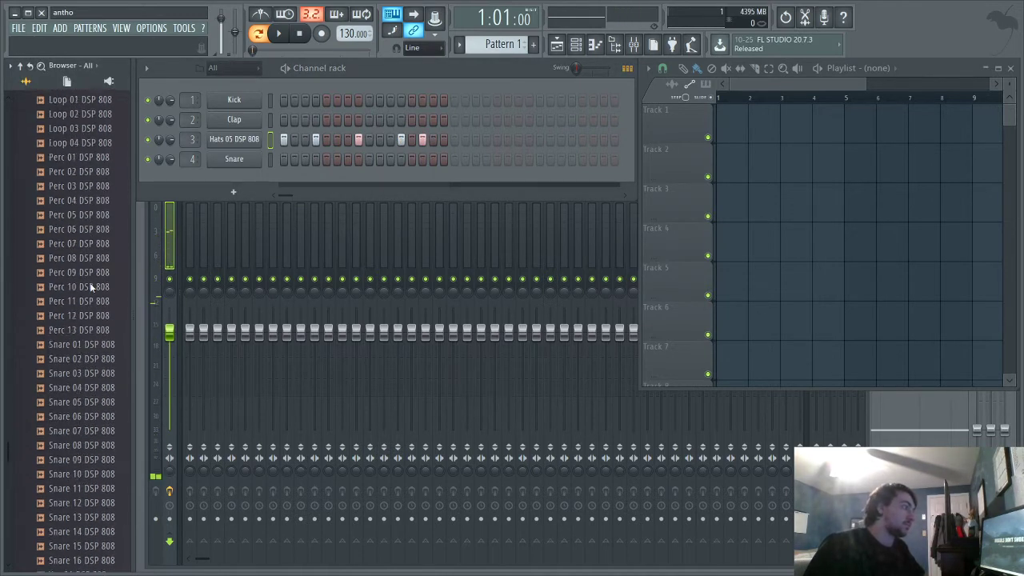
pyautogui.moveTo(69, 384); pyautogui.dragTo(245, 159)
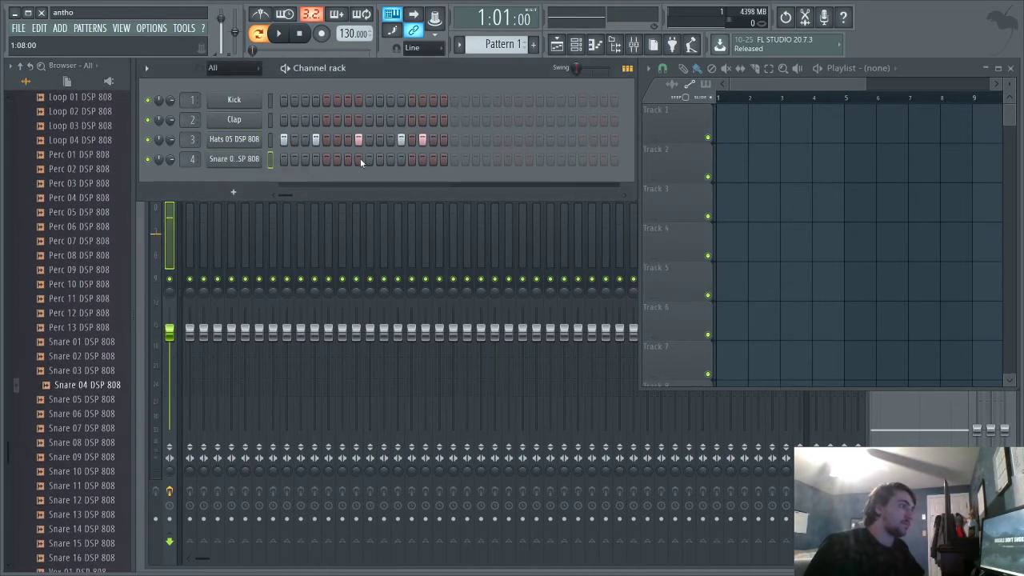
# Step: Load Kick 05 DSP 808 onto the Kick channel with a hit on step 1, and play the pattern
pyautogui.scroll(-5, 80, 290)
pyautogui.scroll(12, 85, 272)
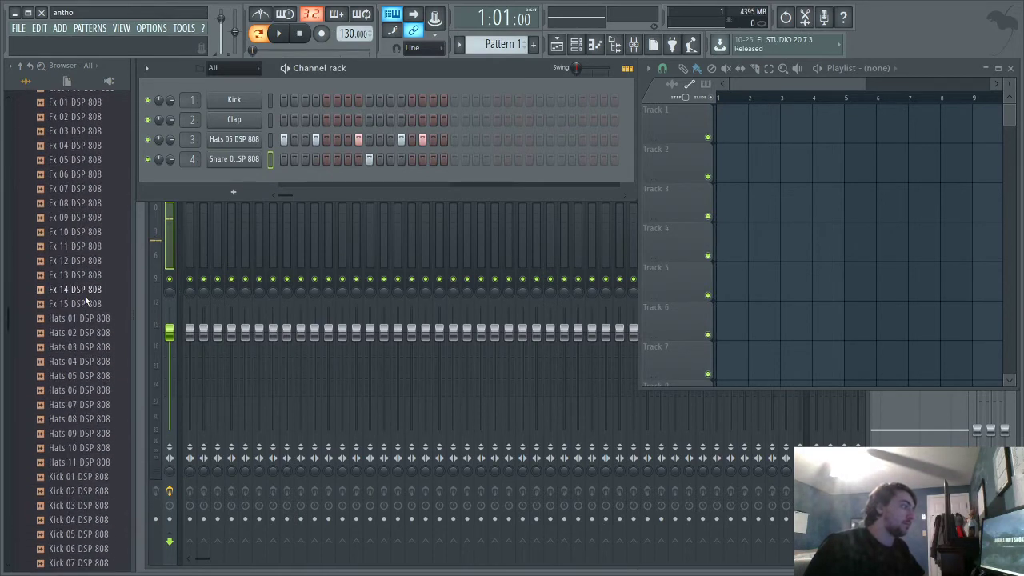
pyautogui.scroll(3, 84, 298)
pyautogui.moveTo(62, 361); pyautogui.dragTo(58, 365)
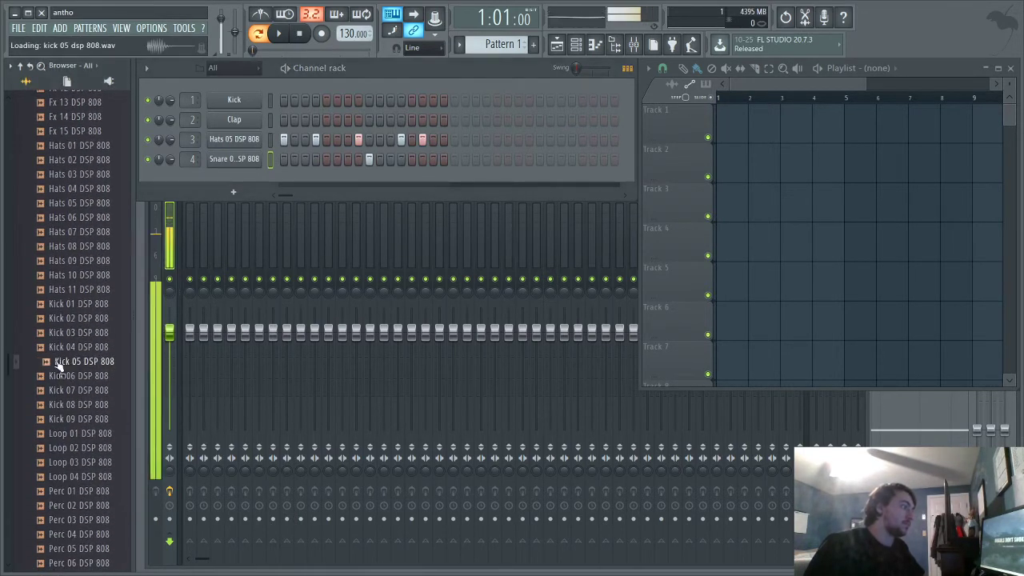
pyautogui.moveTo(170, 264); pyautogui.dragTo(240, 100)
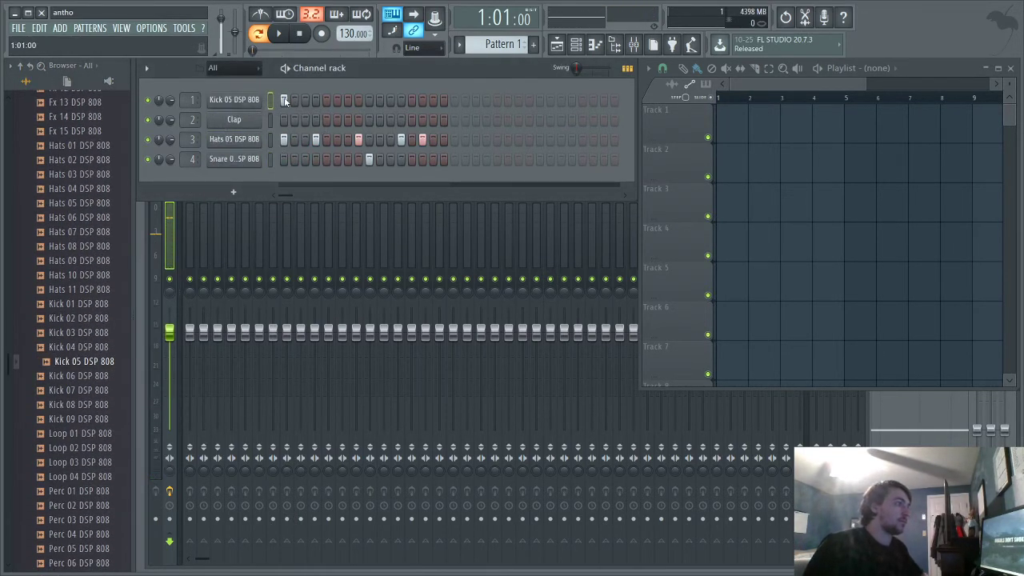
pyautogui.press('space')
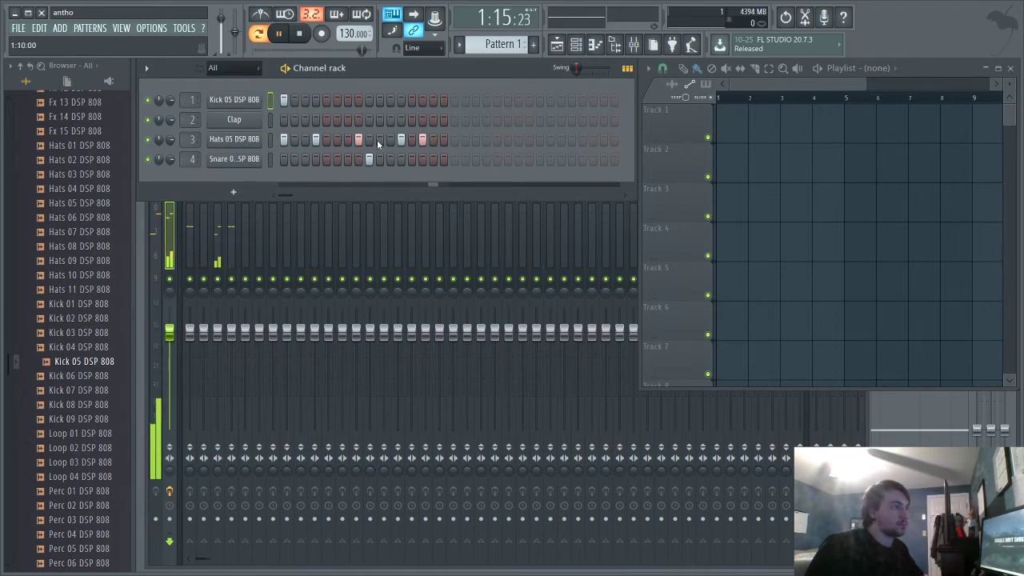
# Step: Audition the 808 kick samples and add 808 Kick 07 DSP 808 as a channel and as a clip at bar 1 of Track 1
pyautogui.scroll(10, 68, 204)
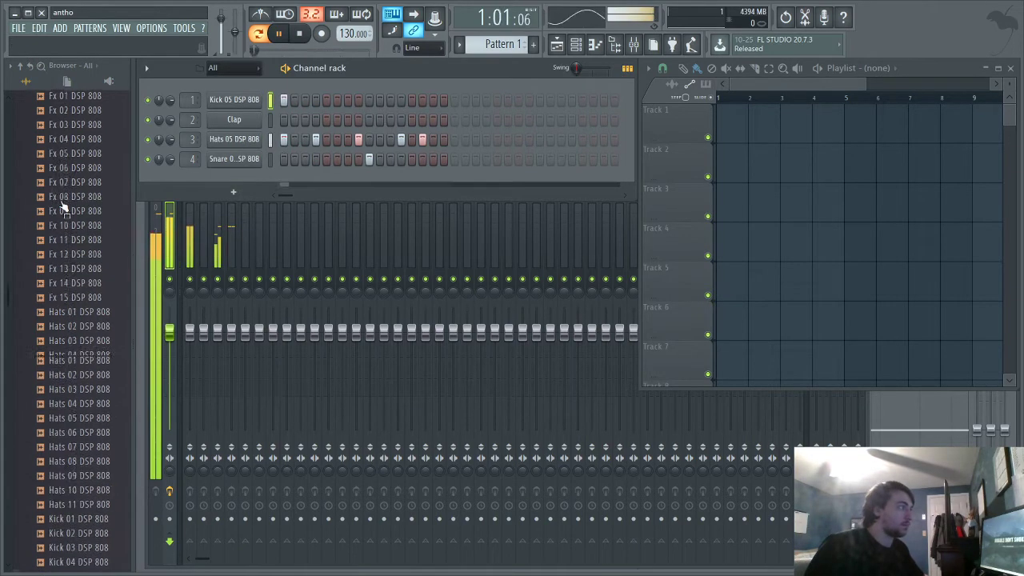
pyautogui.scroll(3, 68, 204)
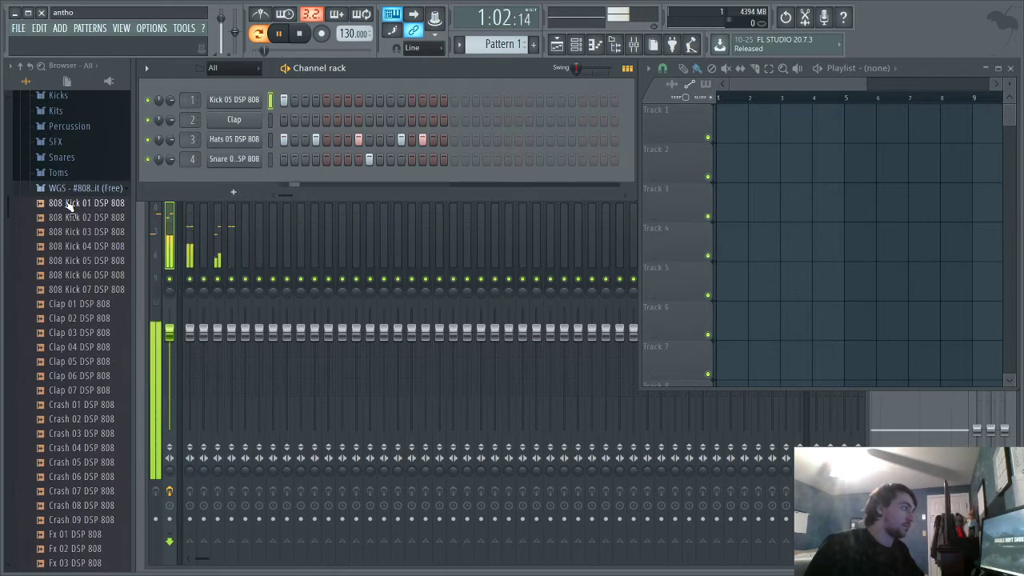
pyautogui.click(71, 205)
pyautogui.click(76, 291)
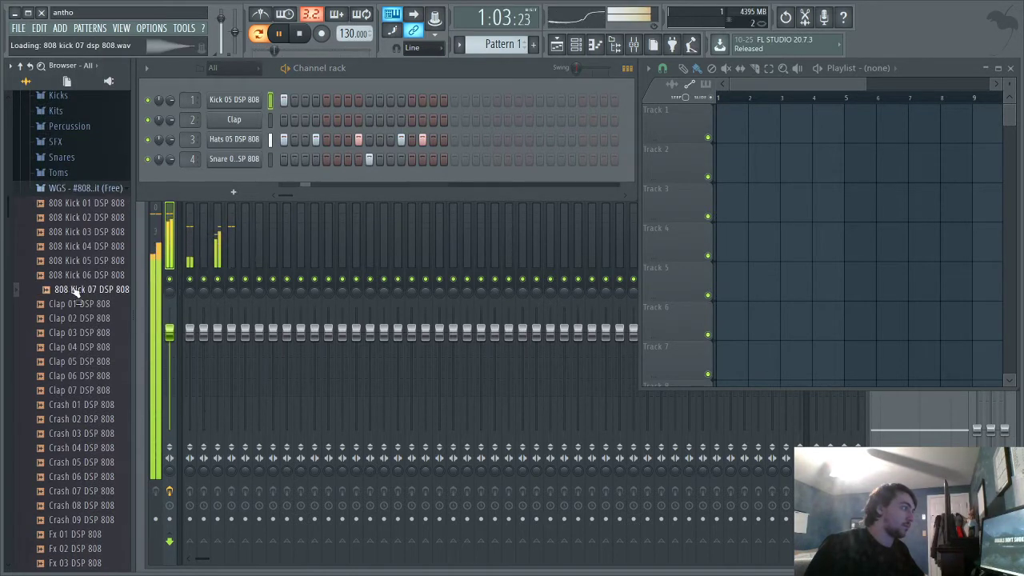
pyautogui.moveTo(74, 291); pyautogui.dragTo(280, 104)
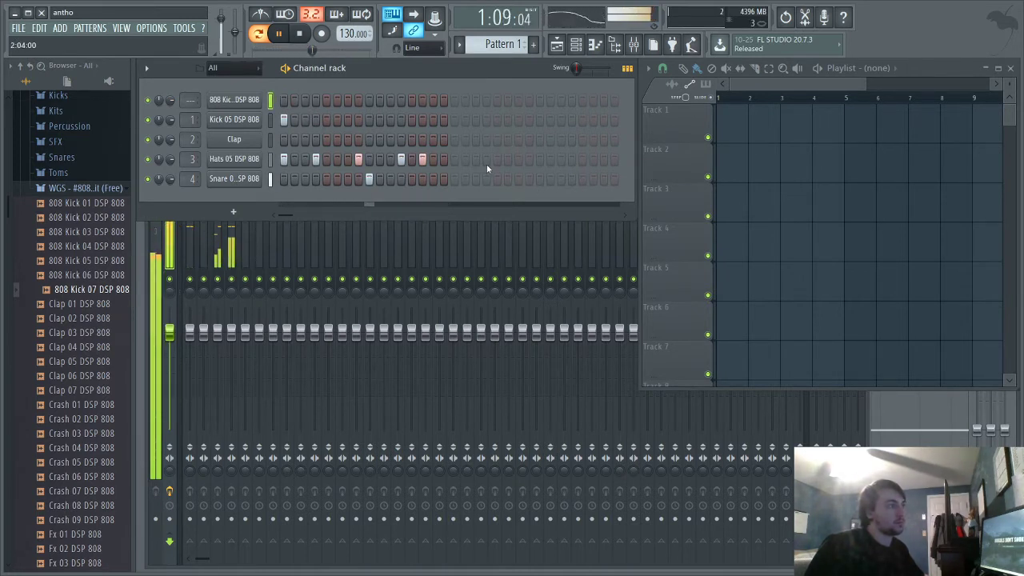
pyautogui.moveTo(244, 272); pyautogui.dragTo(724, 120)
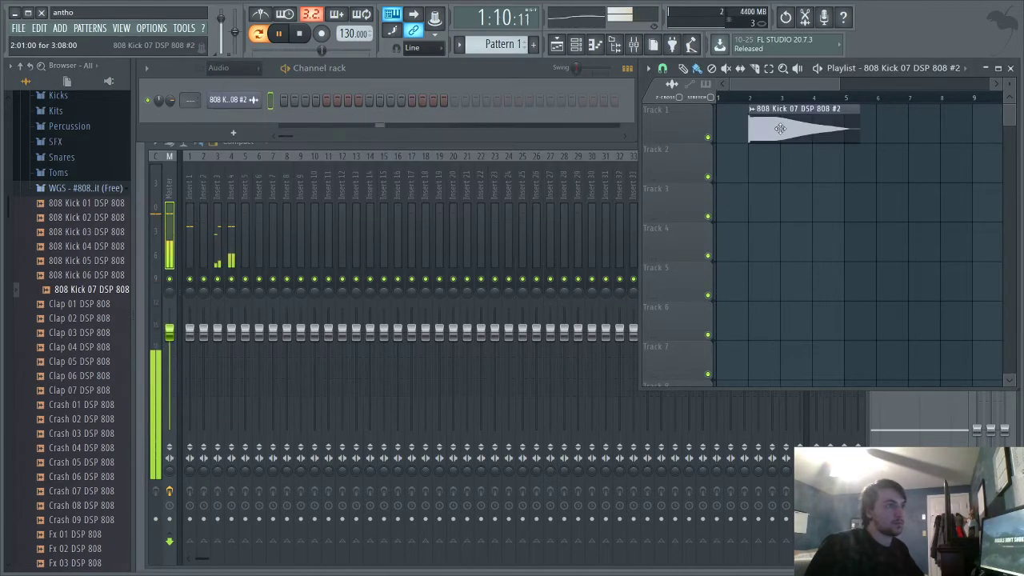
# Step: Fill Track 2 of the playlist with consecutive Pattern 1 clips from bar 1 through bar 8
pyautogui.click(502, 45)
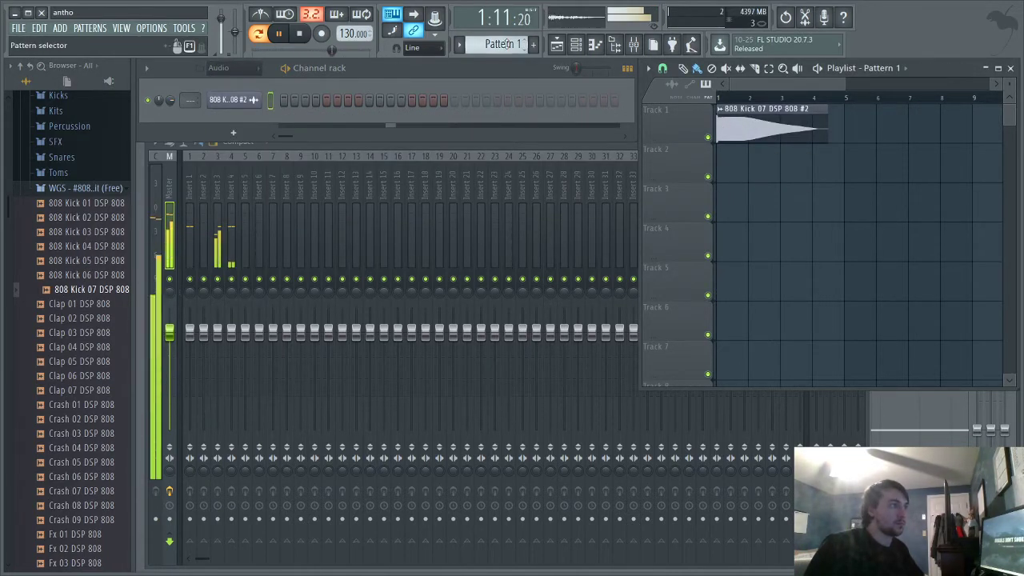
pyautogui.moveTo(503, 45); pyautogui.dragTo(502, 53)
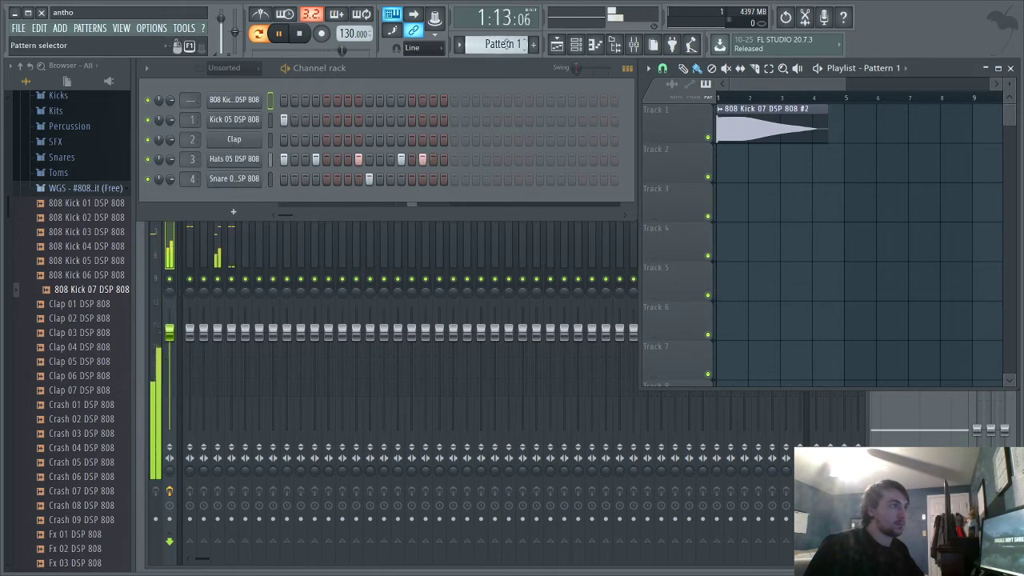
pyautogui.click(724, 171)
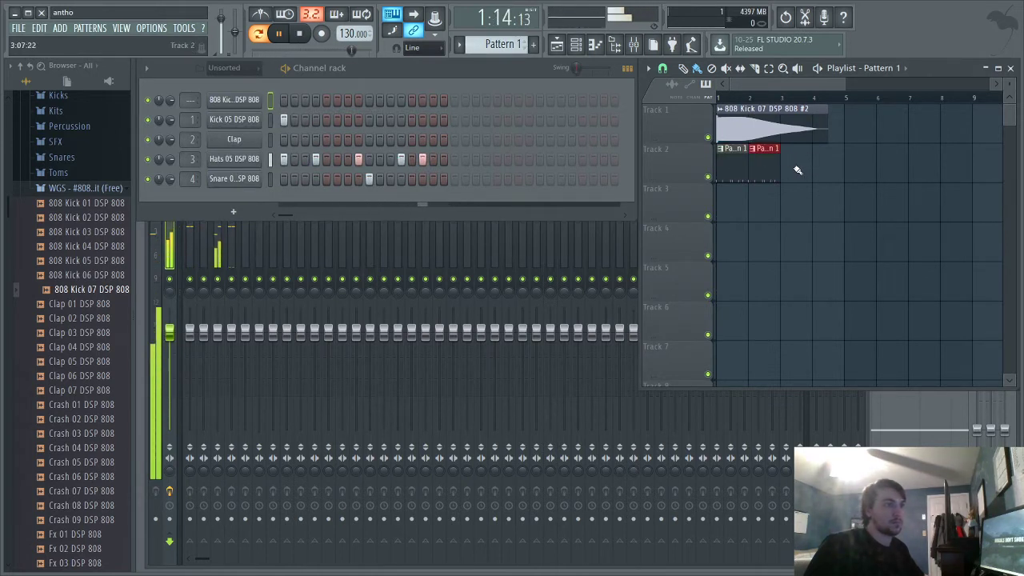
pyautogui.click(825, 169)
pyautogui.moveTo(858, 173); pyautogui.dragTo(953, 171)
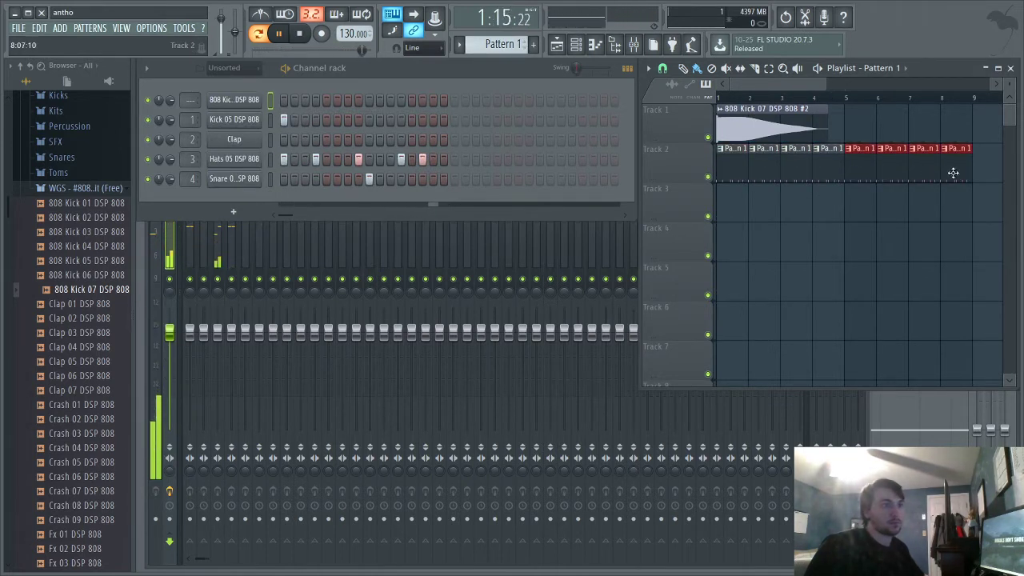
# Step: Play the arrangement in song mode and place a second 808 Kick 07 clip at bar 5 of Track 1
pyautogui.press('space')
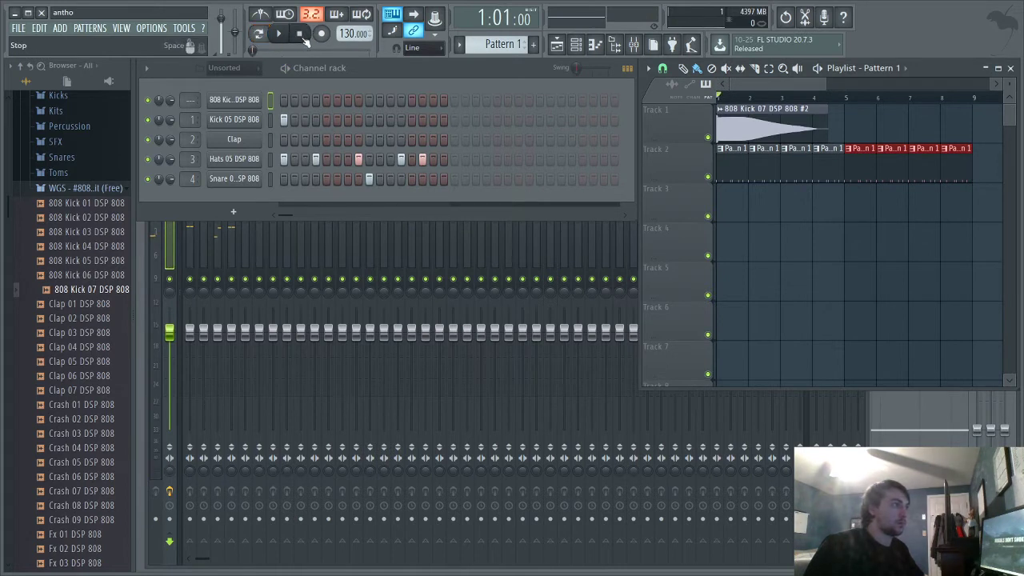
pyautogui.press('space')
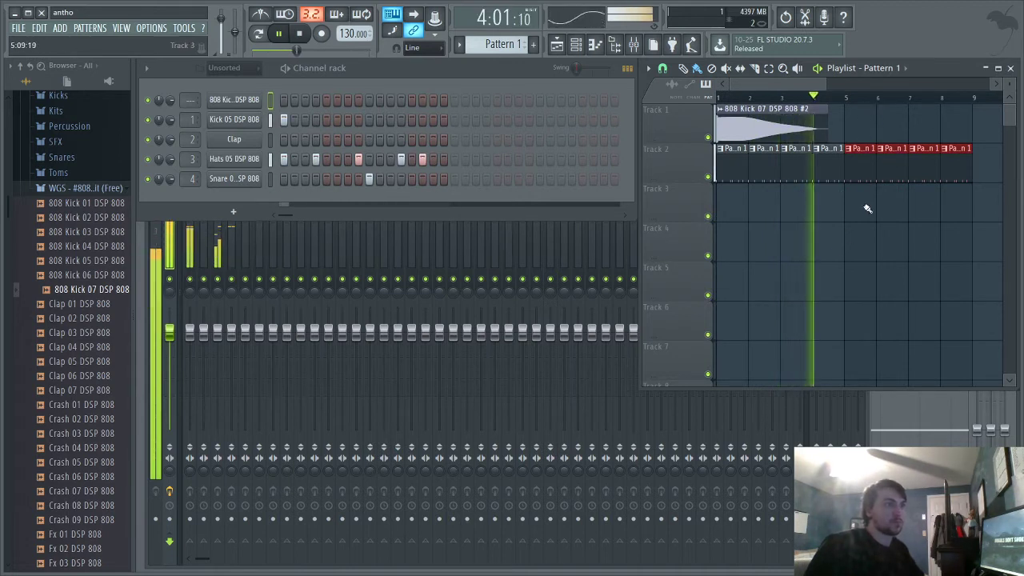
pyautogui.click(753, 139)
pyautogui.click(850, 128)
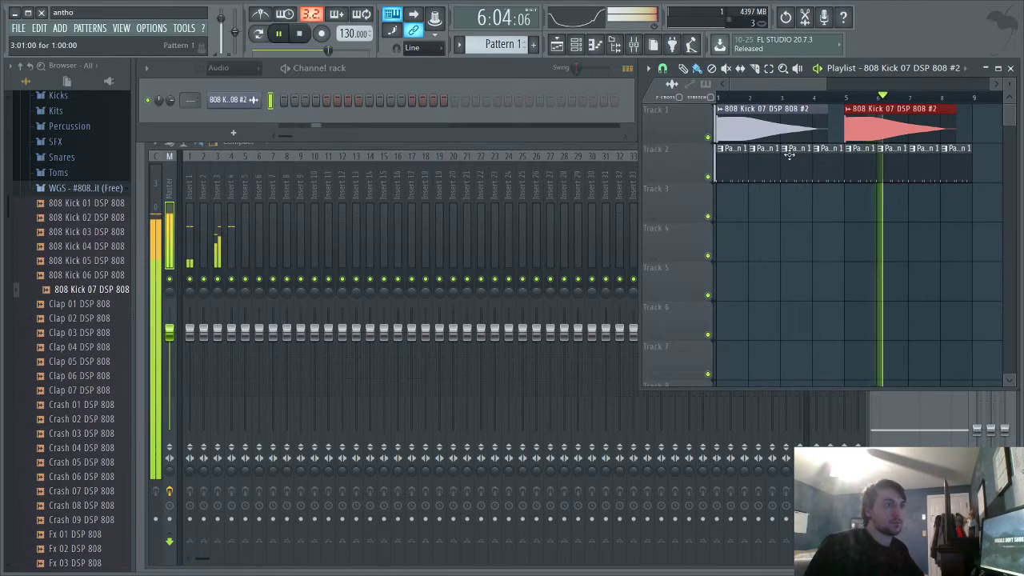
# Step: Switch to the empty Pattern 2 and add a Nexus instrument set to the China Pad preset from Epic Pads
pyautogui.moveTo(640, 149); pyautogui.dragTo(398, 149)
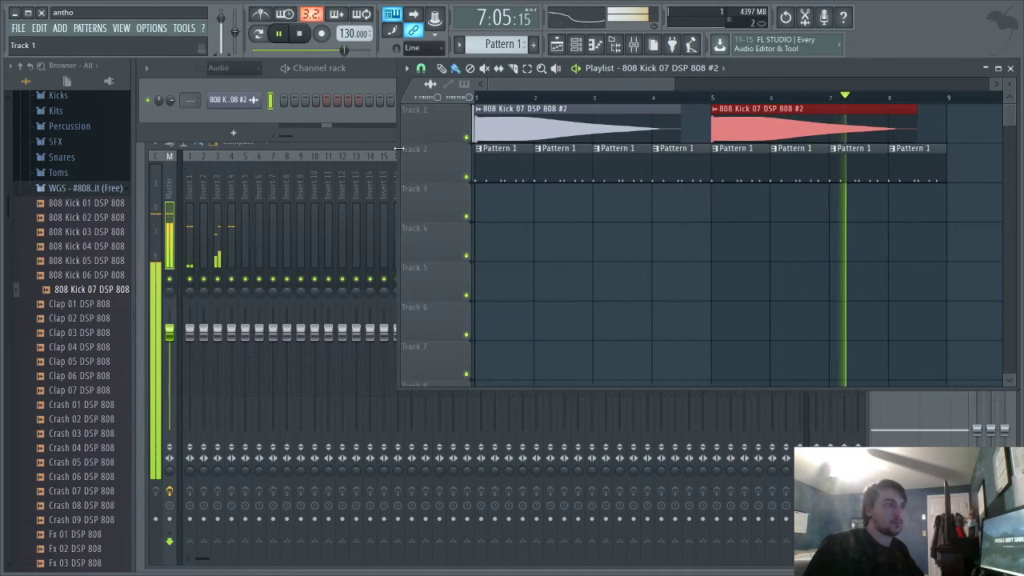
pyautogui.moveTo(501, 44); pyautogui.dragTo(501, 35)
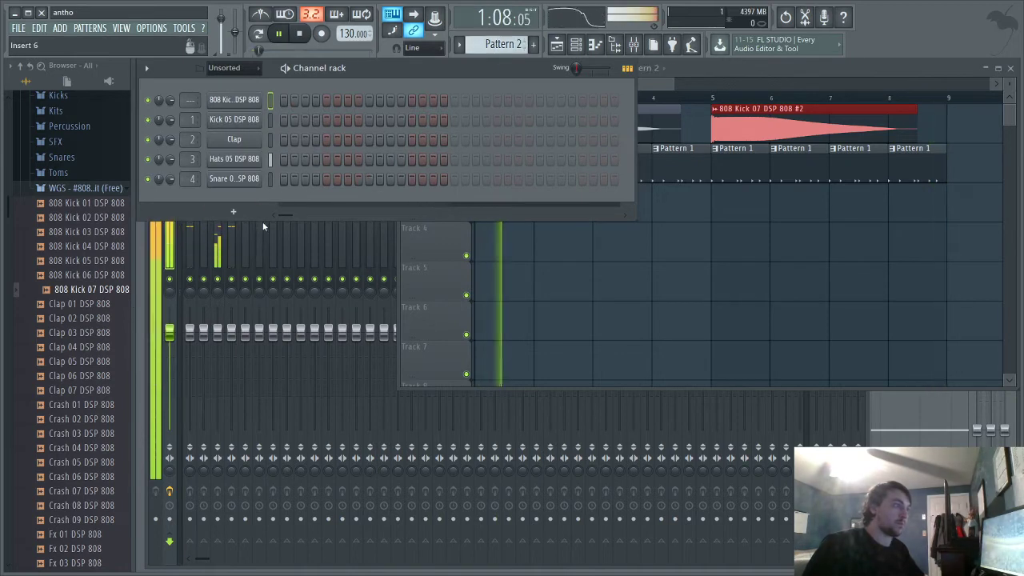
pyautogui.click(233, 211)
pyautogui.click(264, 57)
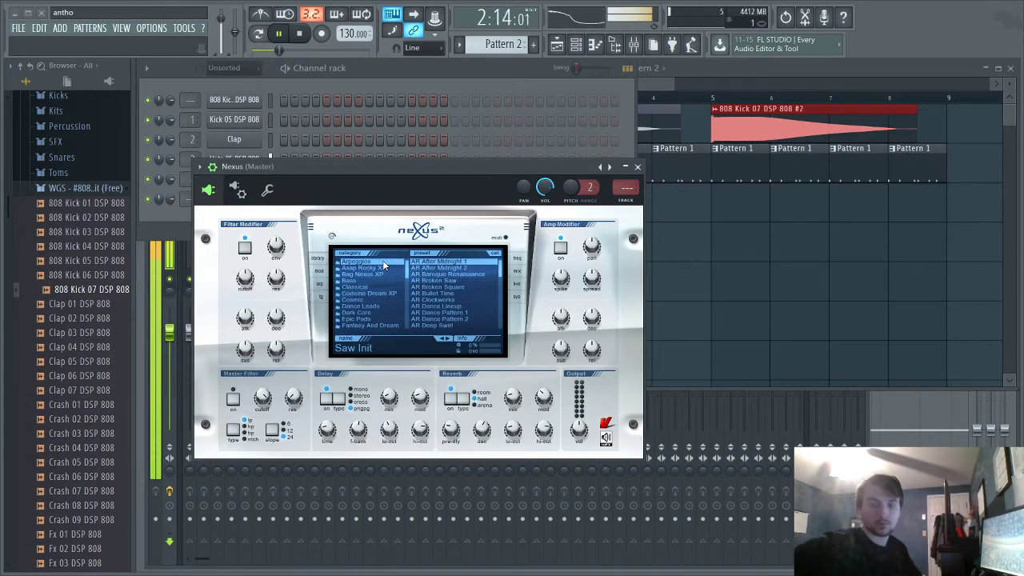
pyautogui.click(372, 313)
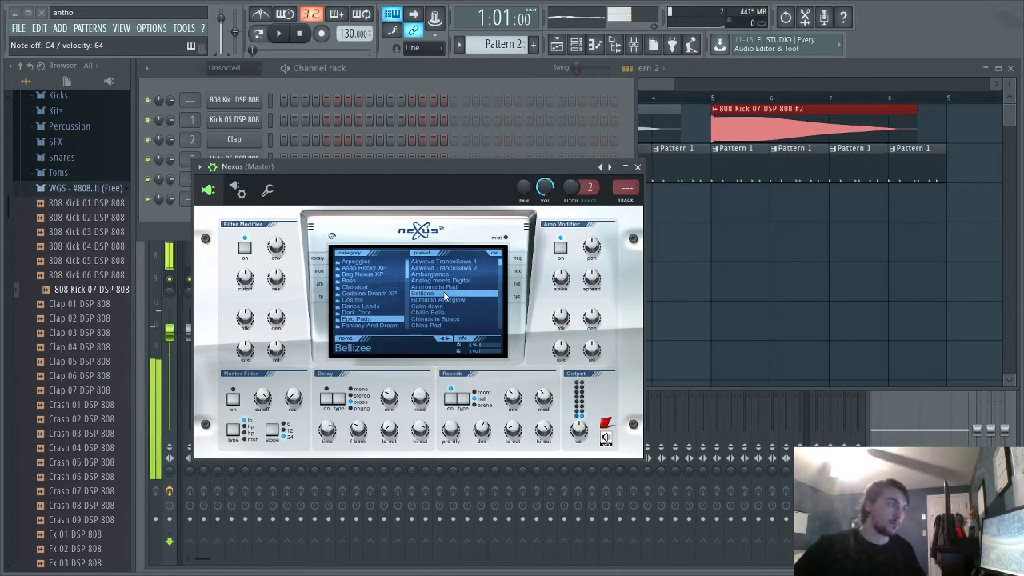
pyautogui.click(424, 326)
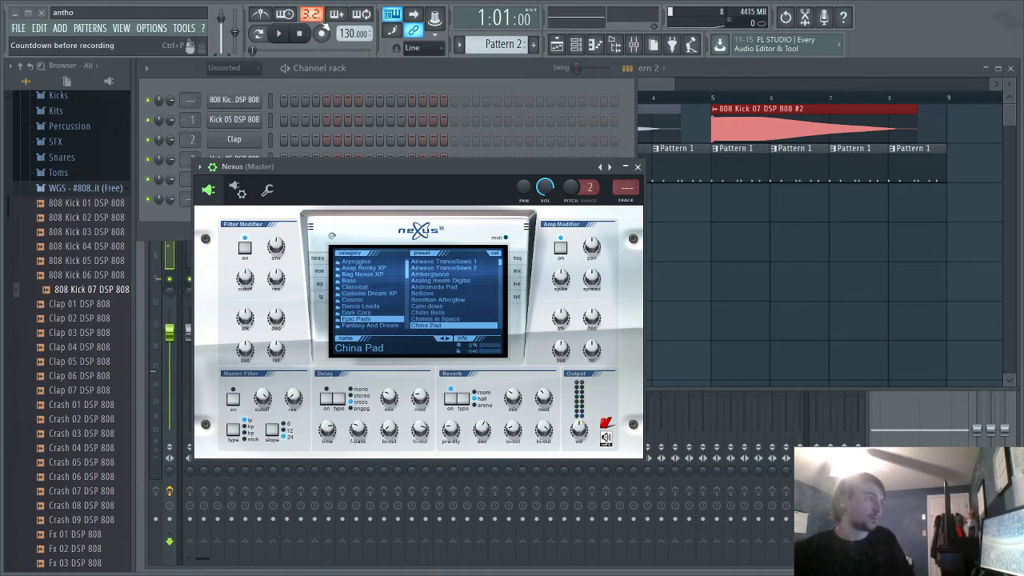
# Step: Record pad chords at bars 1, 2, 5 and 6 into Pattern 2 over the beat, and play the song back
pyautogui.click(286, 35)
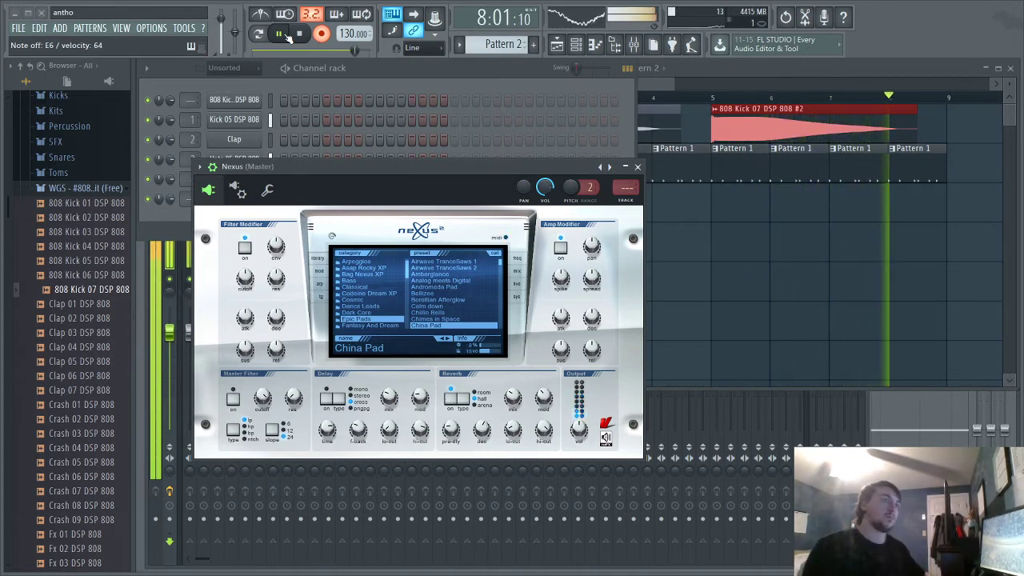
pyautogui.press('space')
pyautogui.click(281, 34)
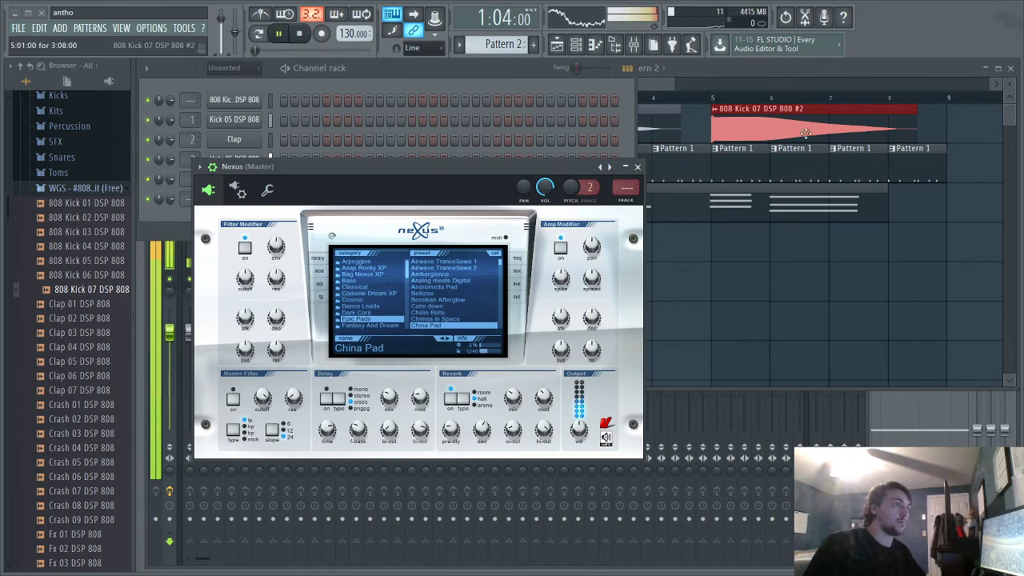
pyautogui.click(741, 241)
pyautogui.rightClick(749, 256)
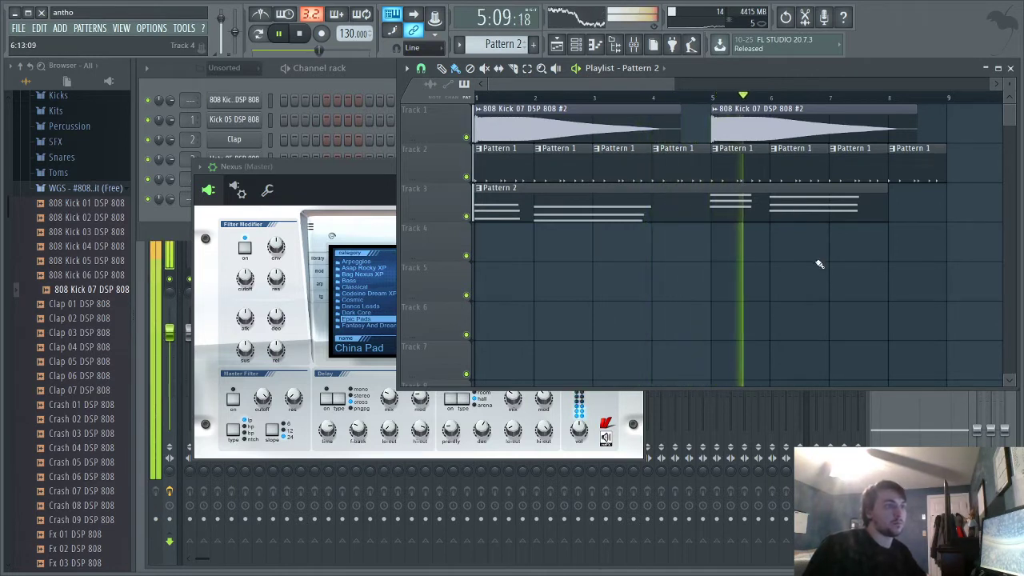
# Step: Lower the channel volume of the 808 Kick 07 audio clip to about 26%
pyautogui.moveTo(673, 85); pyautogui.dragTo(849, 86)
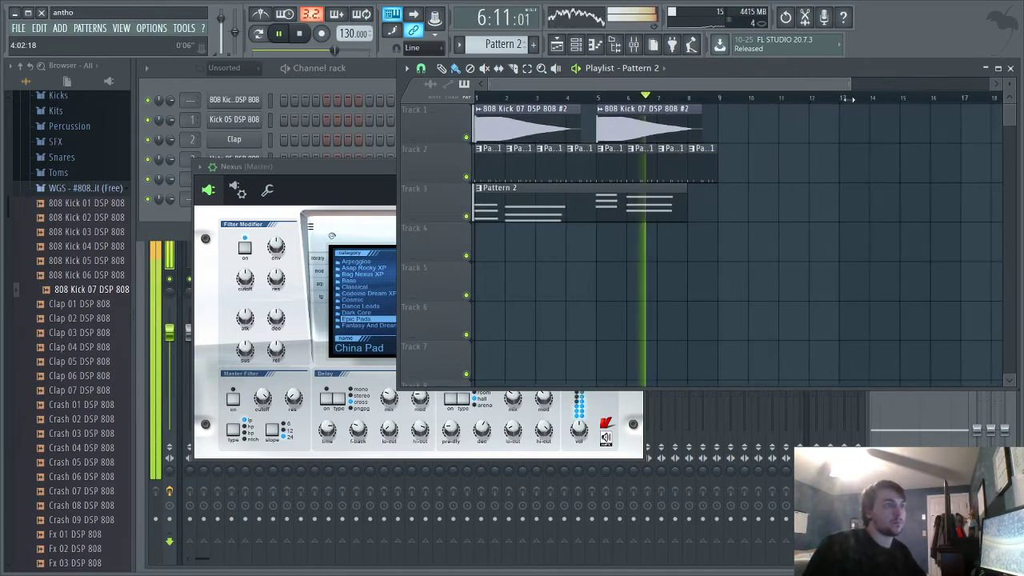
pyautogui.doubleClick(497, 128)
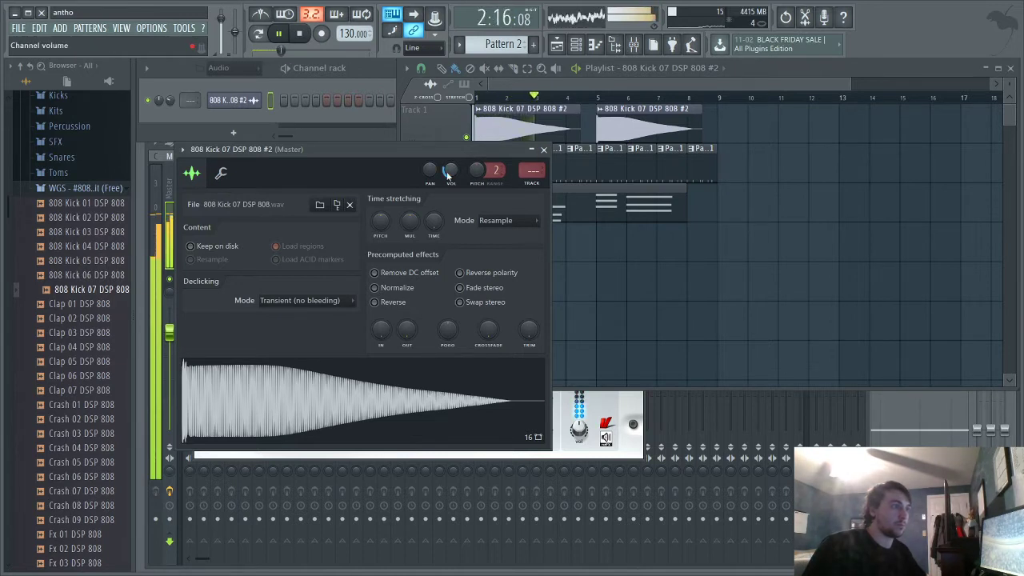
pyautogui.moveTo(449, 174); pyautogui.dragTo(448, 179)
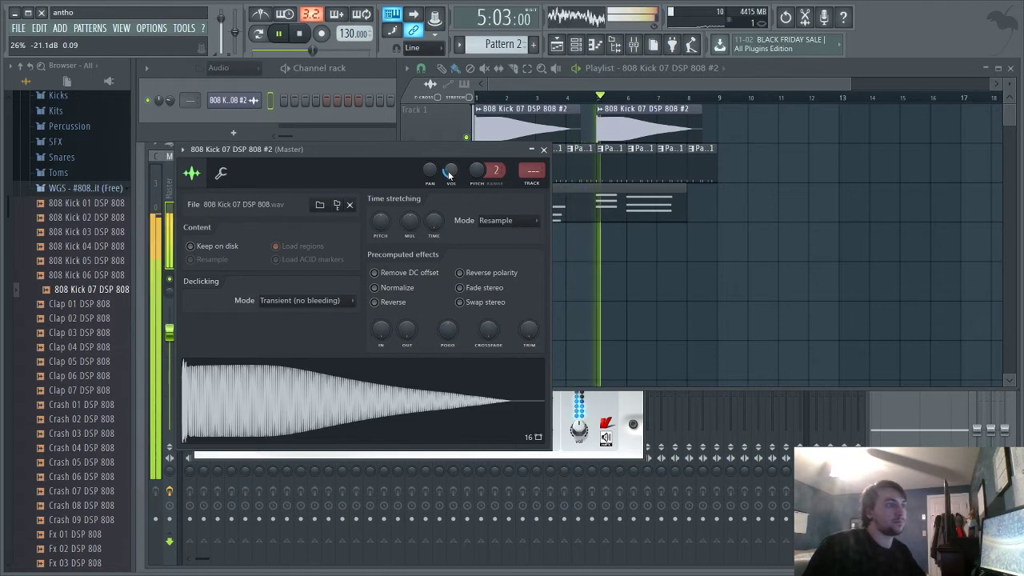
# Step: Select all clips in bars 1 to 8 and duplicate them twice so the arrangement runs through bar 24
pyautogui.click(577, 83)
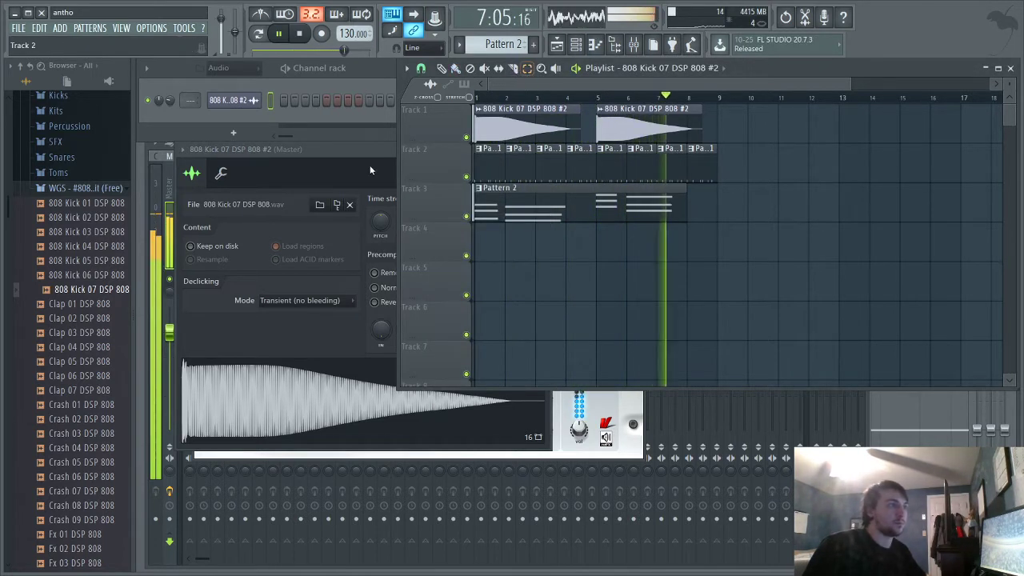
pyautogui.moveTo(397, 165); pyautogui.dragTo(244, 165)
pyautogui.moveTo(685, 249); pyautogui.dragTo(321, 107)
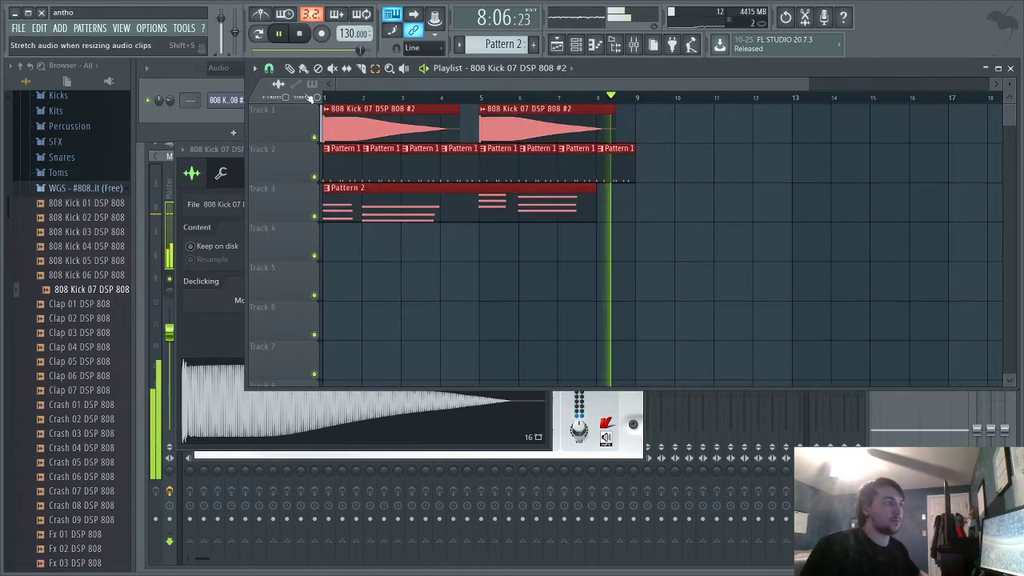
pyautogui.click(293, 70)
pyautogui.hotkey('ctrl', 'b')
pyautogui.hotkey('ctrl', 'b')
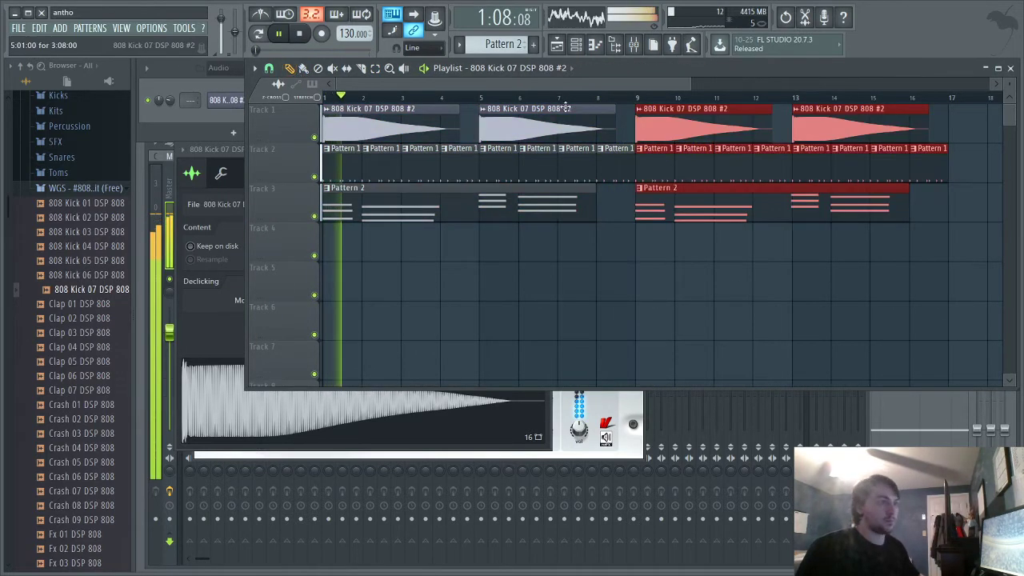
pyautogui.hotkey('ctrl', 'b')
pyautogui.click(691, 251)
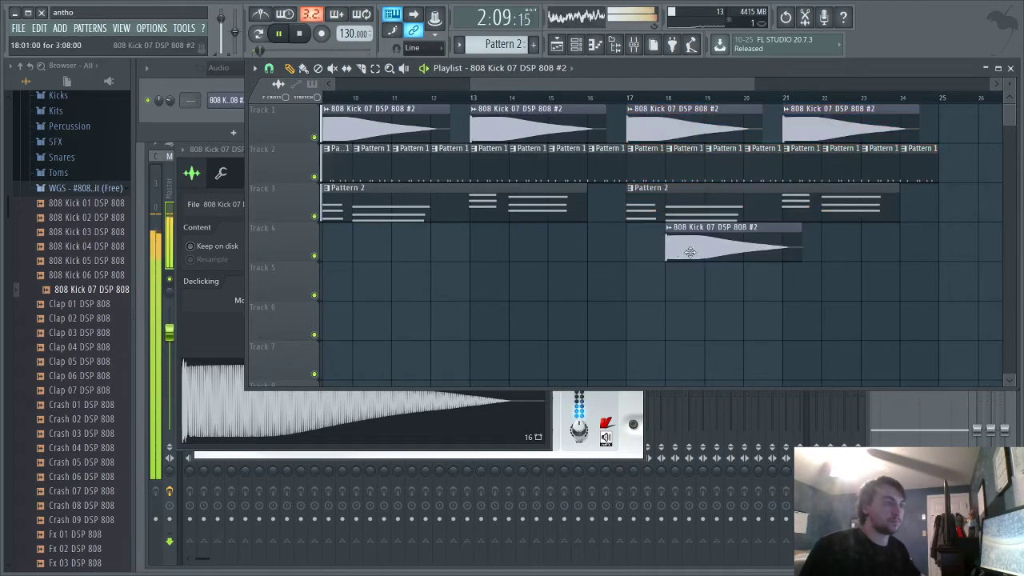
pyautogui.rightClick(691, 251)
# Step: Open Pattern 2's Nexus chords in the piano roll and select and copy all of their notes
pyautogui.doubleClick(669, 214)
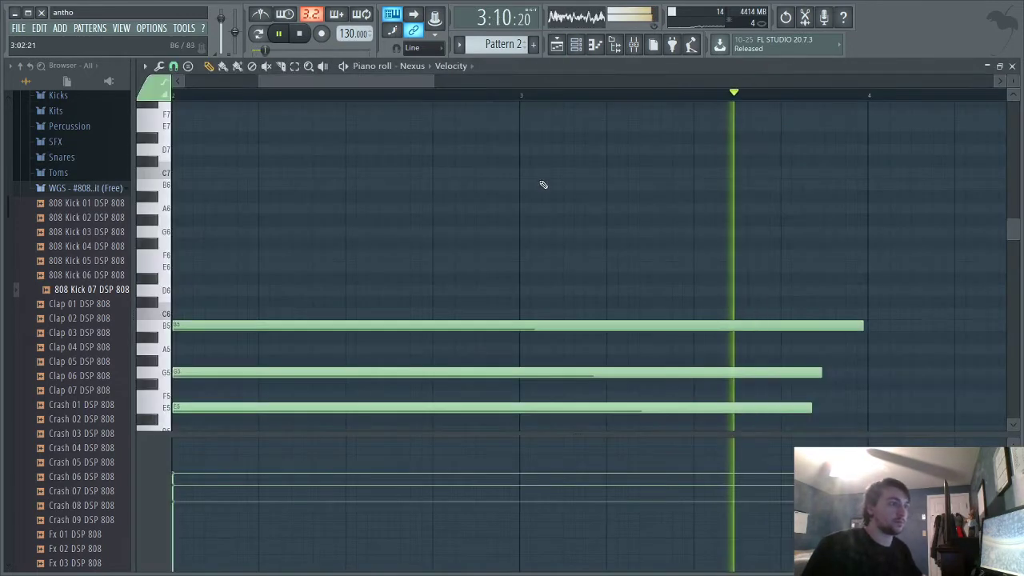
pyautogui.moveTo(358, 82); pyautogui.dragTo(982, 114)
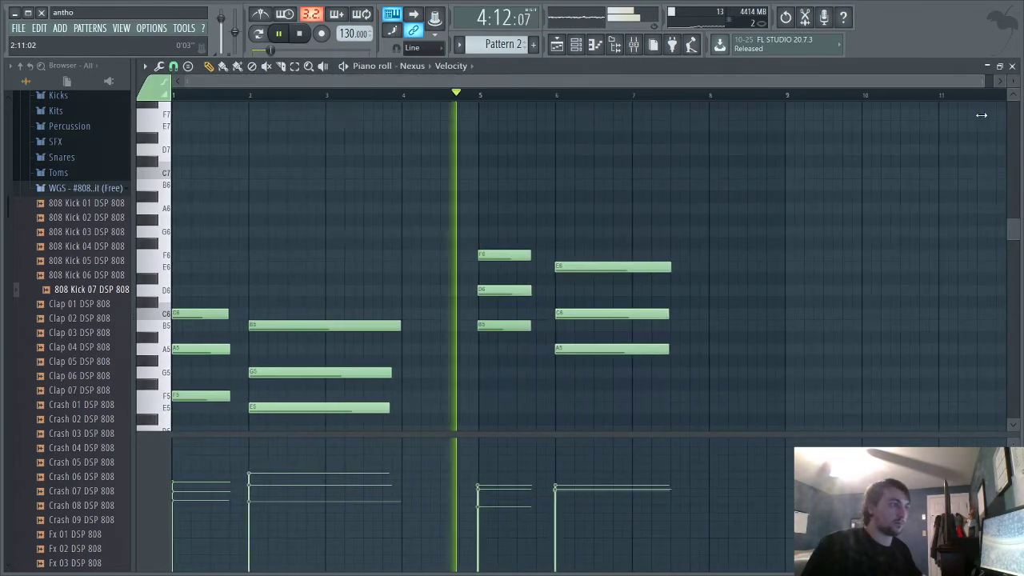
pyautogui.click(295, 67)
pyautogui.moveTo(794, 203)
pyautogui.mouseDown()
pyautogui.moveTo(332, 426)
pyautogui.moveTo(186, 432)
pyautogui.mouseUp()
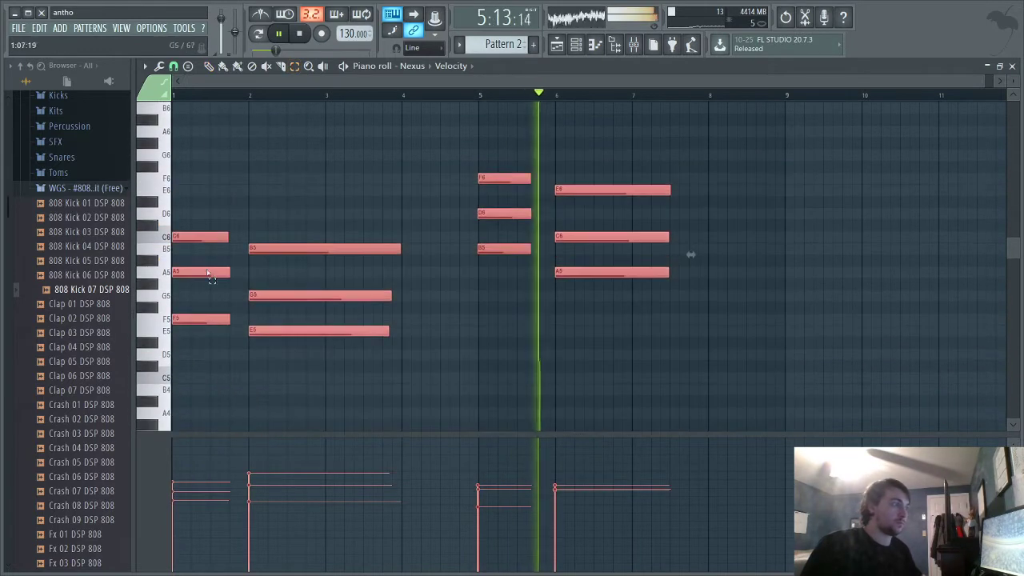
pyautogui.click(209, 68)
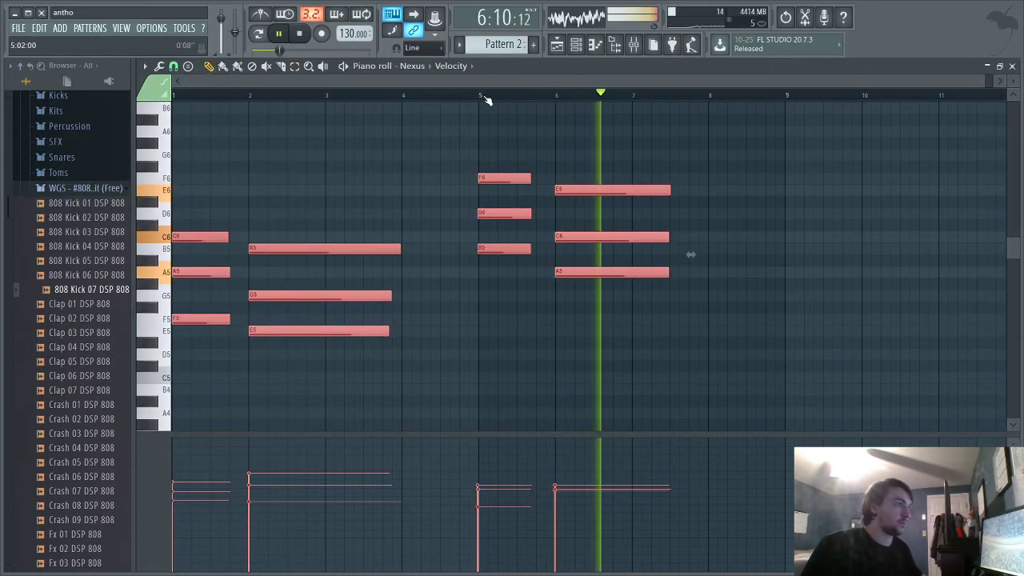
# Step: Switch to the empty Pattern 3 and add a second Nexus instrument set to the LD Flying Saucers 1 preset from Dance Leads
pyautogui.click(576, 45)
pyautogui.click(534, 45)
pyautogui.click(231, 233)
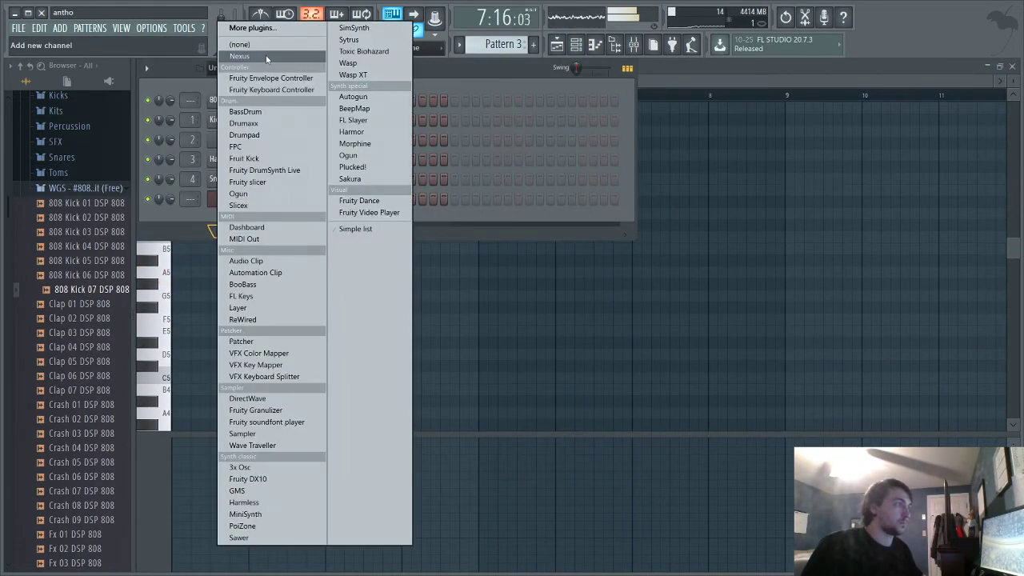
pyautogui.click(266, 56)
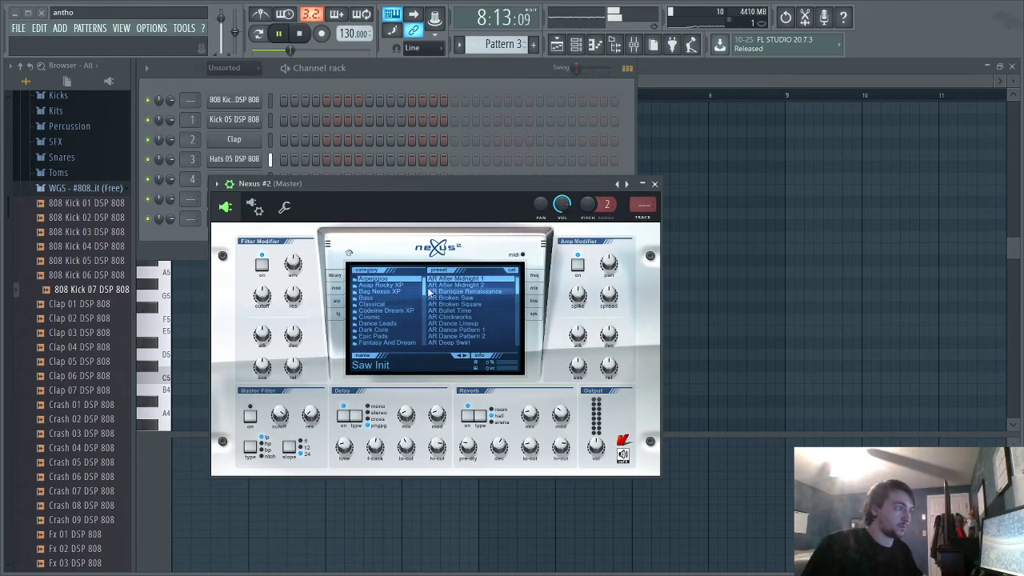
pyautogui.click(394, 324)
pyautogui.moveTo(519, 284); pyautogui.dragTo(506, 313)
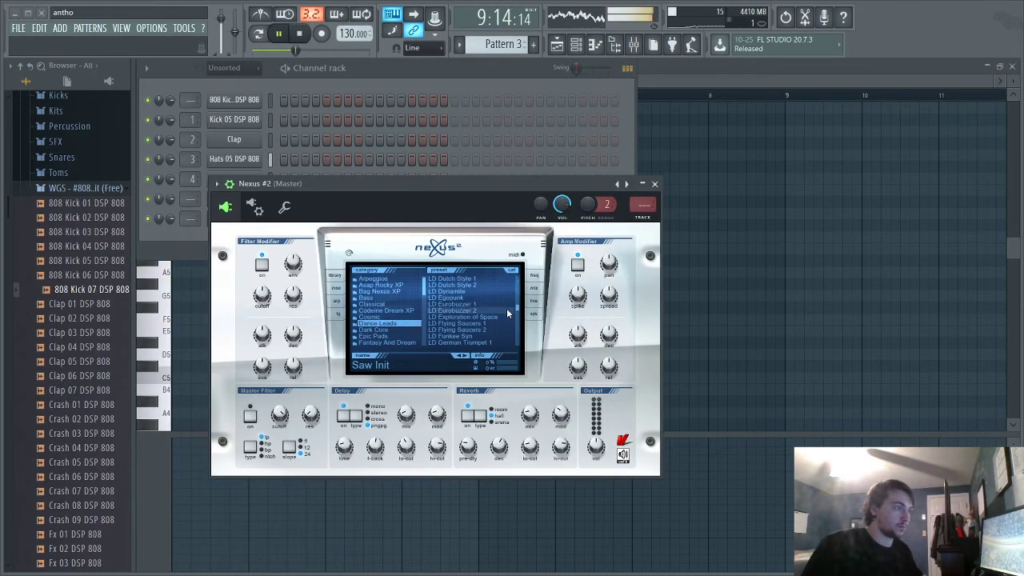
# Step: Paste the copied chord notes into the piano roll of the second Nexus channel in Pattern 3
pyautogui.click(202, 232)
pyautogui.rightClick(225, 222)
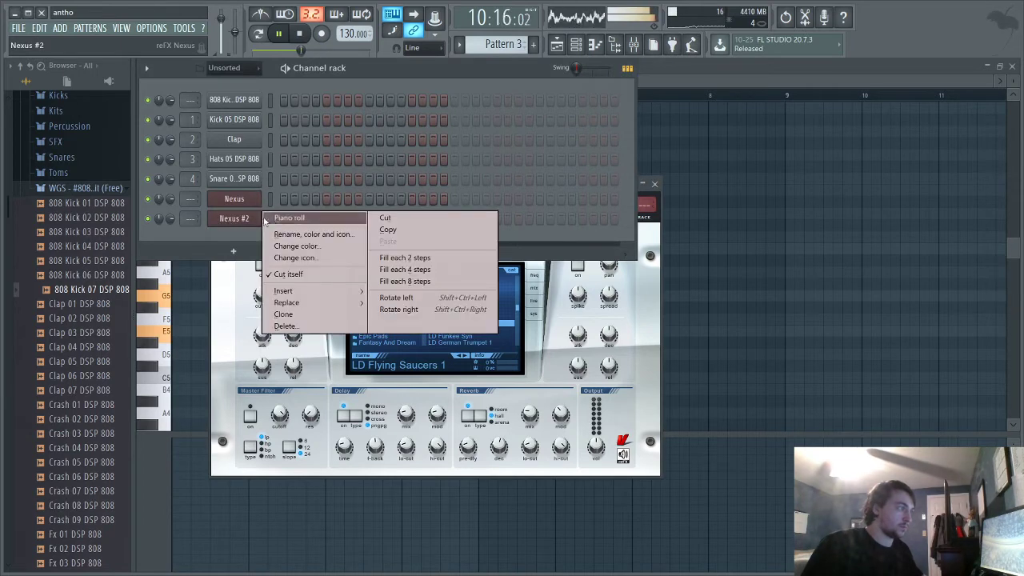
pyautogui.click(271, 220)
pyautogui.hotkey('ctrl', 'v')
# Step: Place Pattern 3 on Track 4 of the playlist at bar 17, under Pattern 2, and listen to the section
pyautogui.click(557, 47)
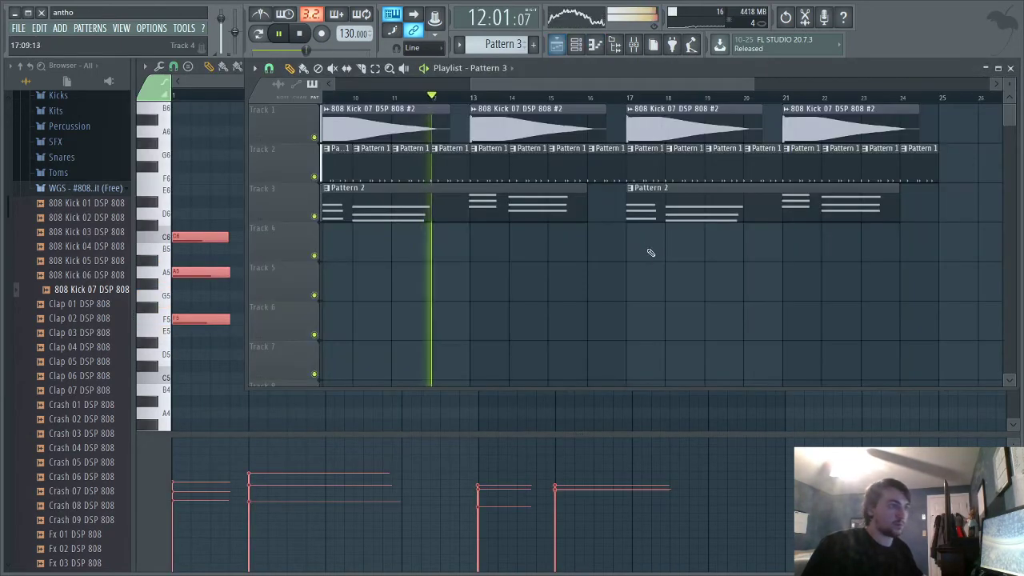
pyautogui.moveTo(574, 88)
pyautogui.mouseDown()
pyautogui.moveTo(373, 86)
pyautogui.moveTo(588, 96)
pyautogui.mouseUp()
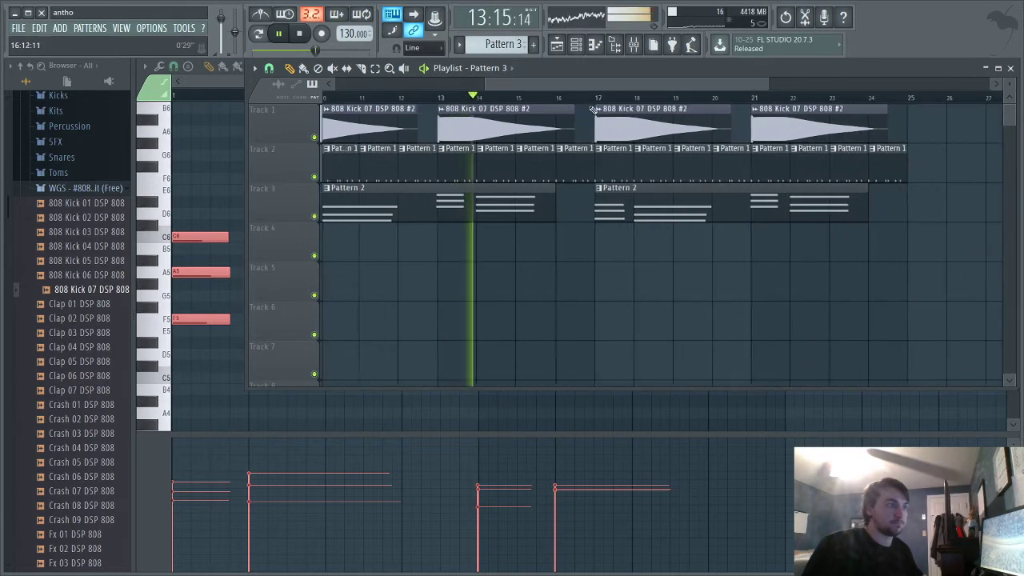
pyautogui.click(603, 235)
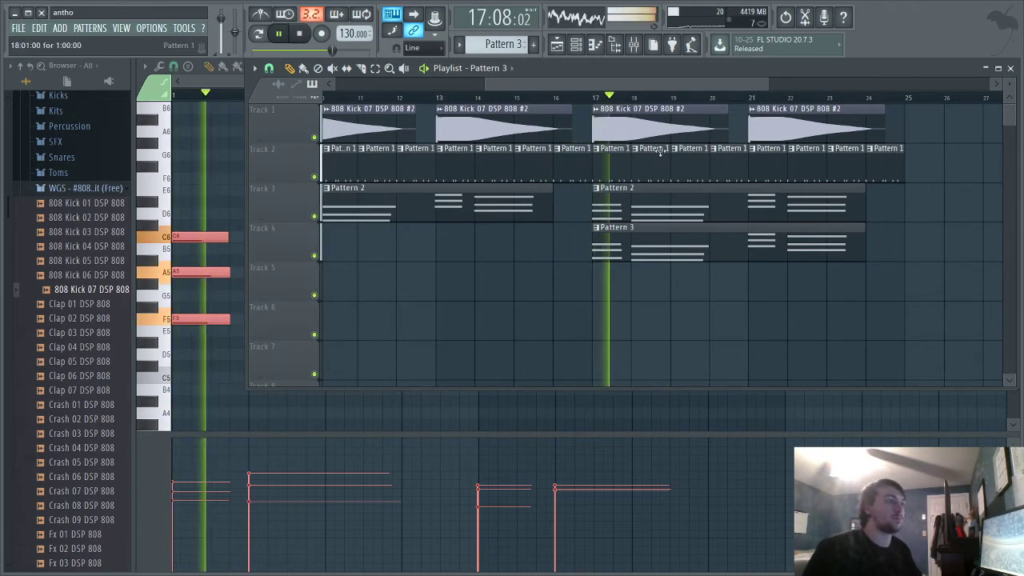
pyautogui.click(576, 47)
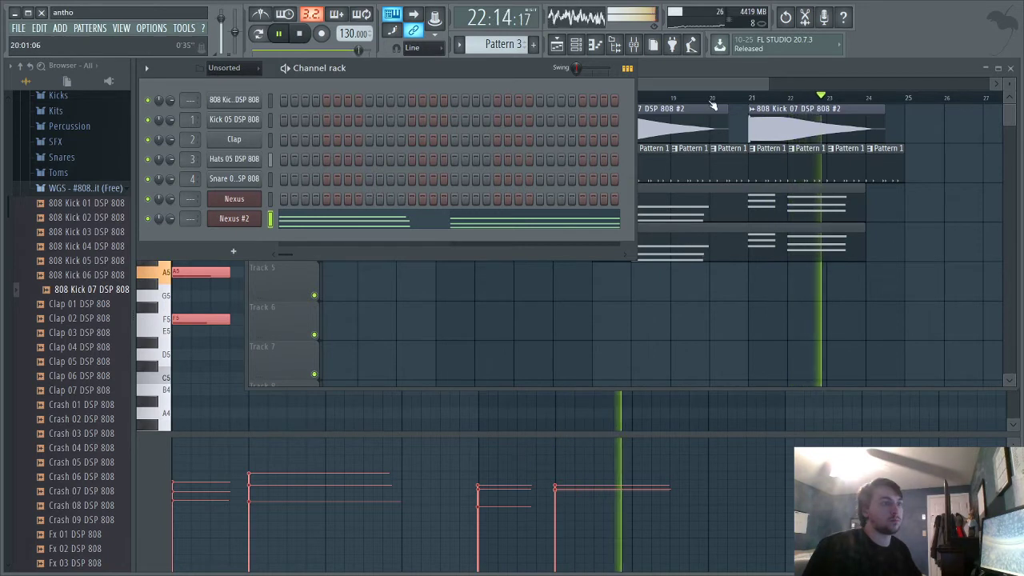
pyautogui.click(654, 78)
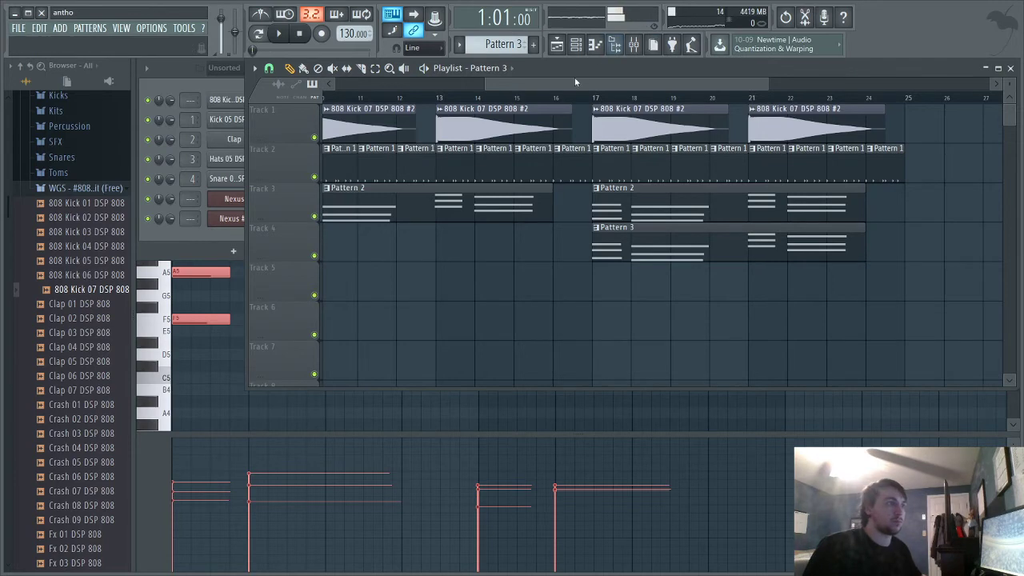
# Step: Select all playlist clips in bars 1 to 24 and duplicate them twice so the arrangement runs through bar 72
pyautogui.scroll(-5, 575, 76)
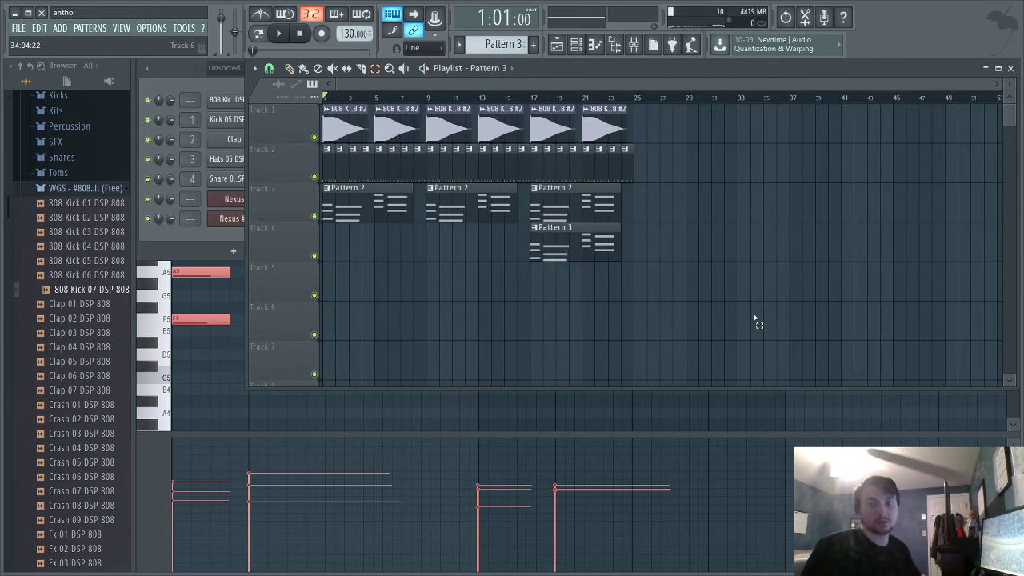
pyautogui.moveTo(681, 379); pyautogui.dragTo(329, 114)
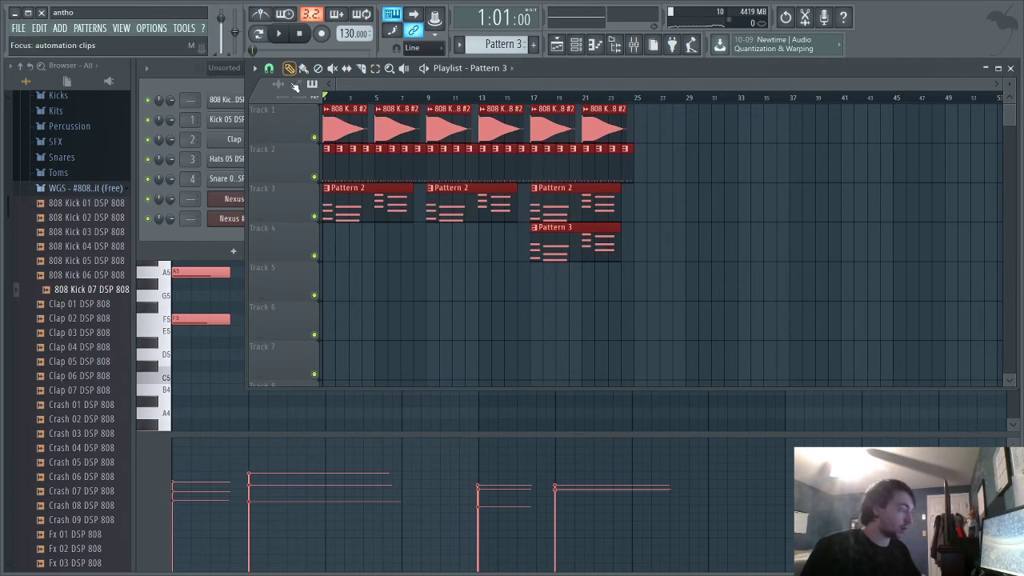
pyautogui.hotkey('ctrl', 'b')
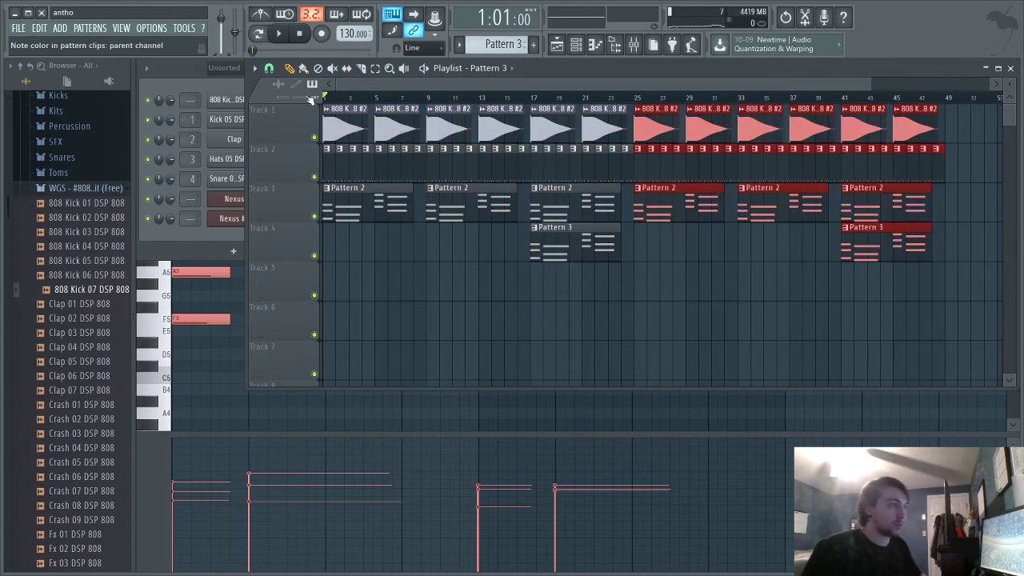
pyautogui.hotkey('ctrl', 'b')
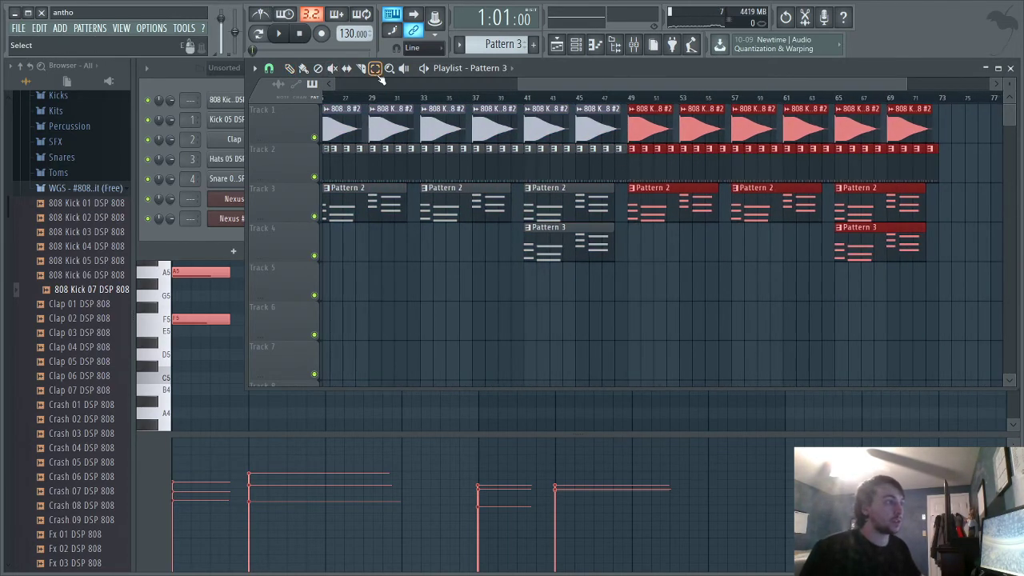
# Step: Duplicate the clips in bars 65 to 72 once to extend the ending through bar 80, and review the full arrangement
pyautogui.moveTo(965, 339); pyautogui.dragTo(841, 84)
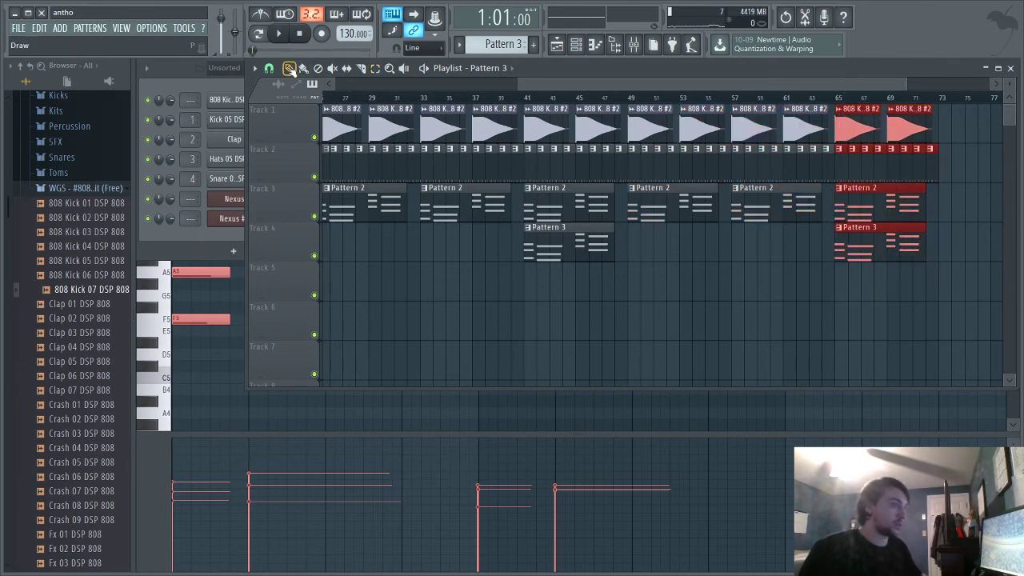
pyautogui.hotkey('ctrl', 'b')
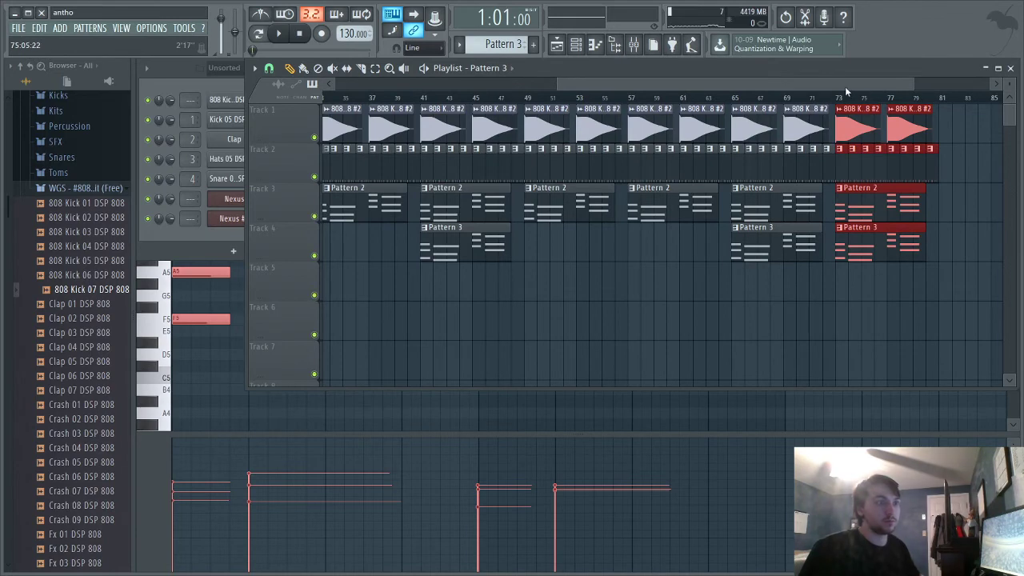
pyautogui.moveTo(821, 88); pyautogui.dragTo(596, 88)
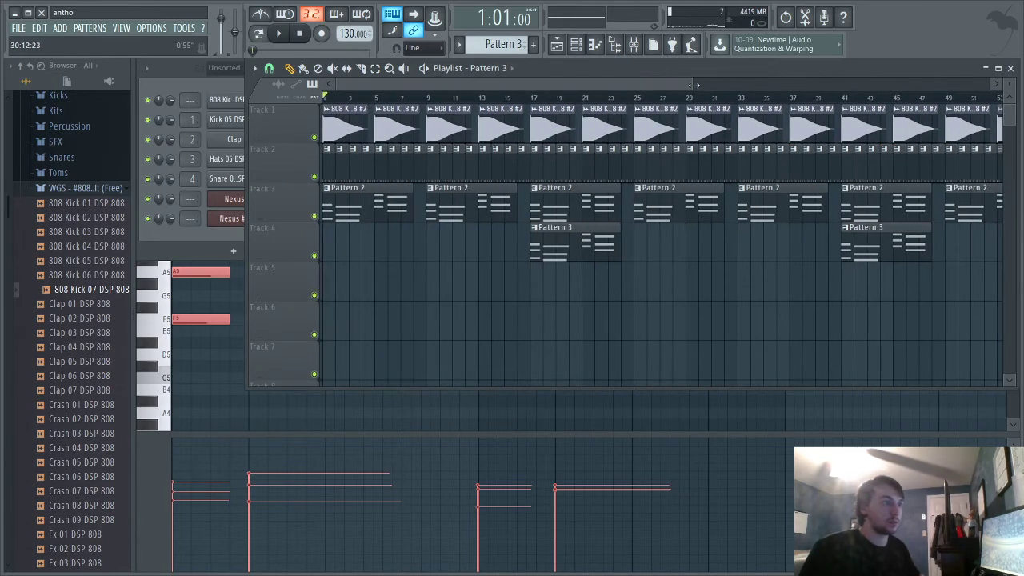
pyautogui.moveTo(693, 84); pyautogui.dragTo(858, 85)
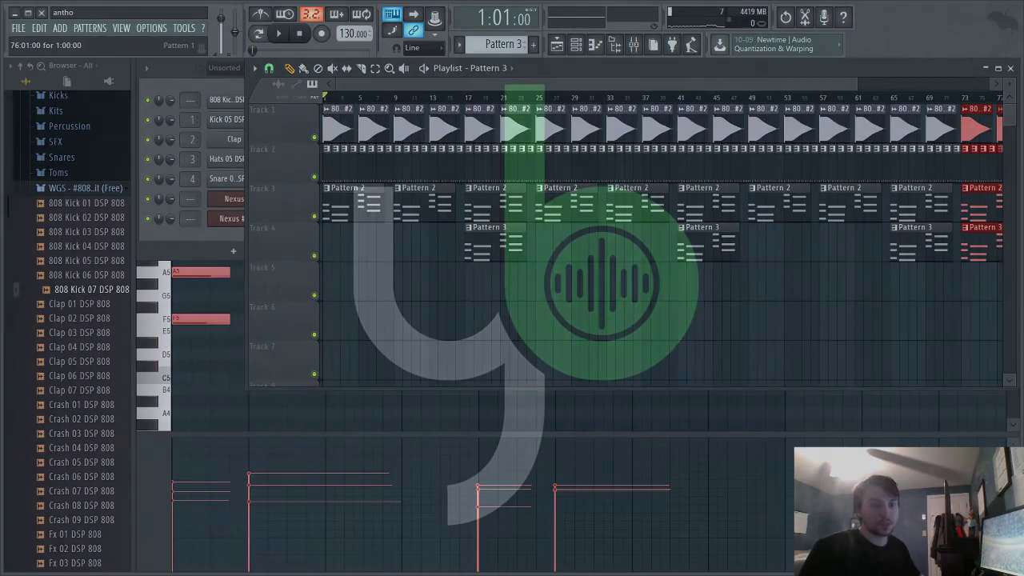